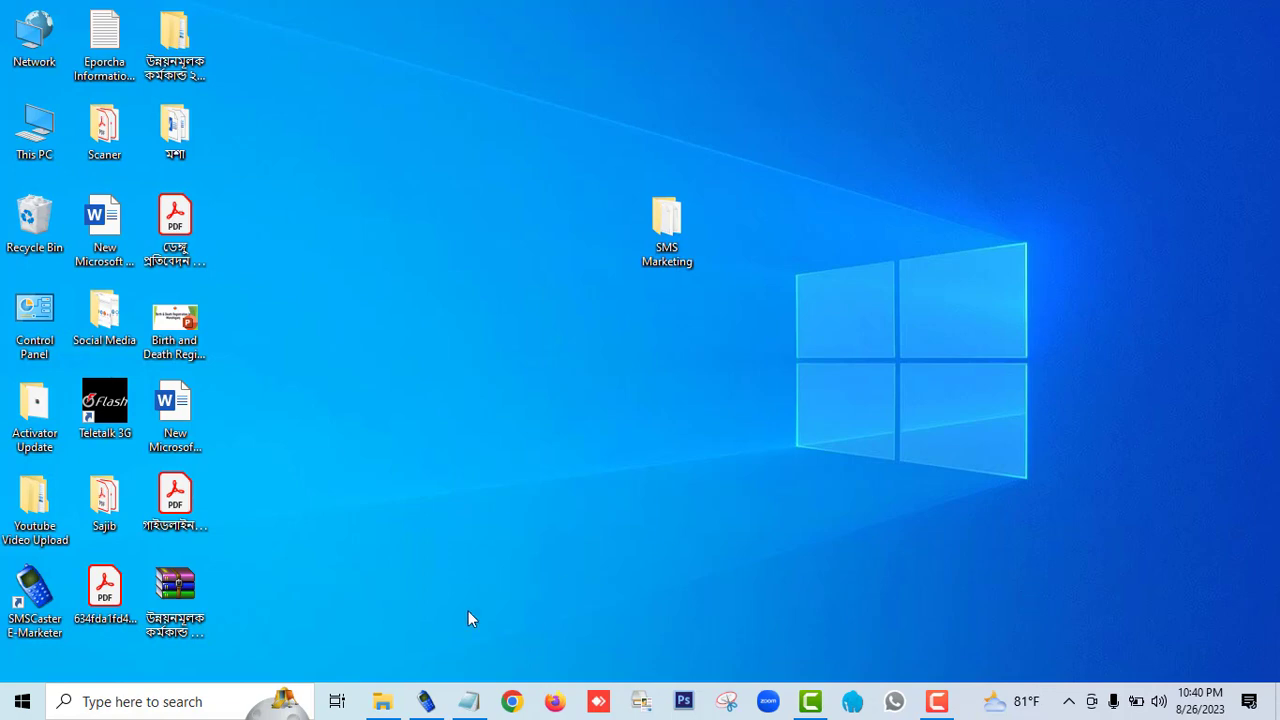
Step: Launch the Teletalk 3G modem software and leave it running minimized
{"action": "double_click", "coordinate": [97, 406]}
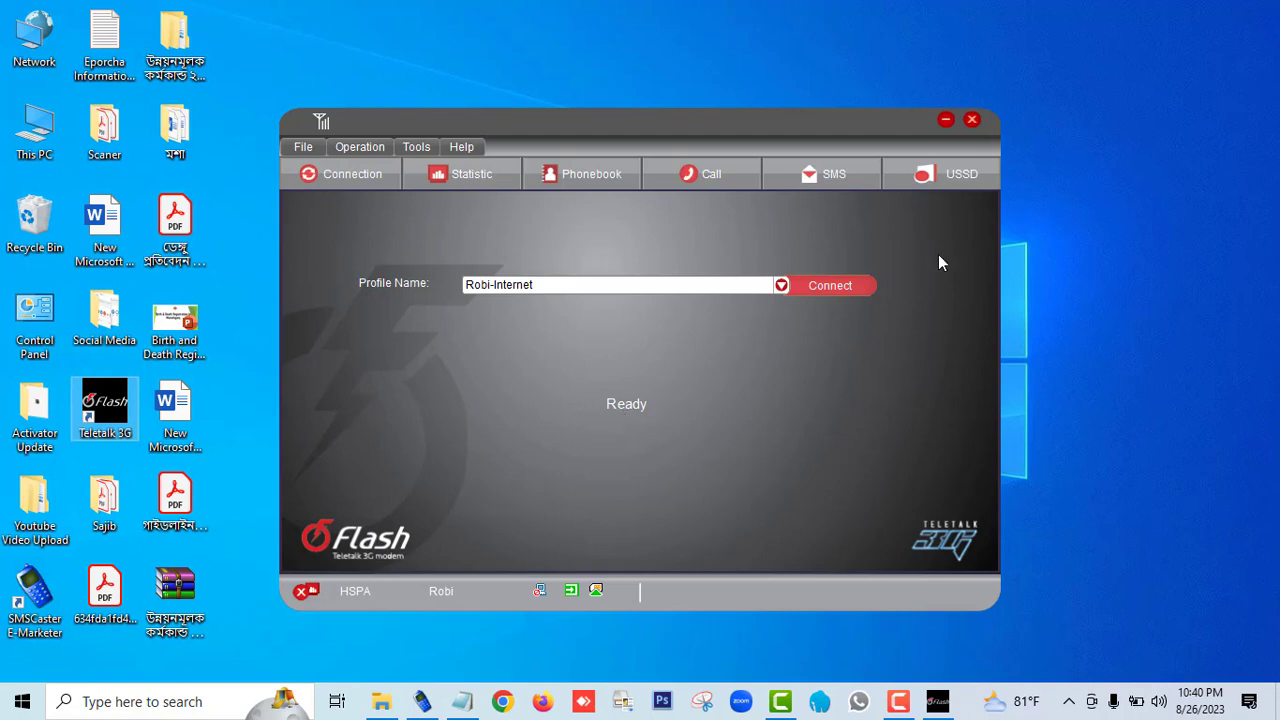
{"action": "left_click", "coordinate": [944, 120]}
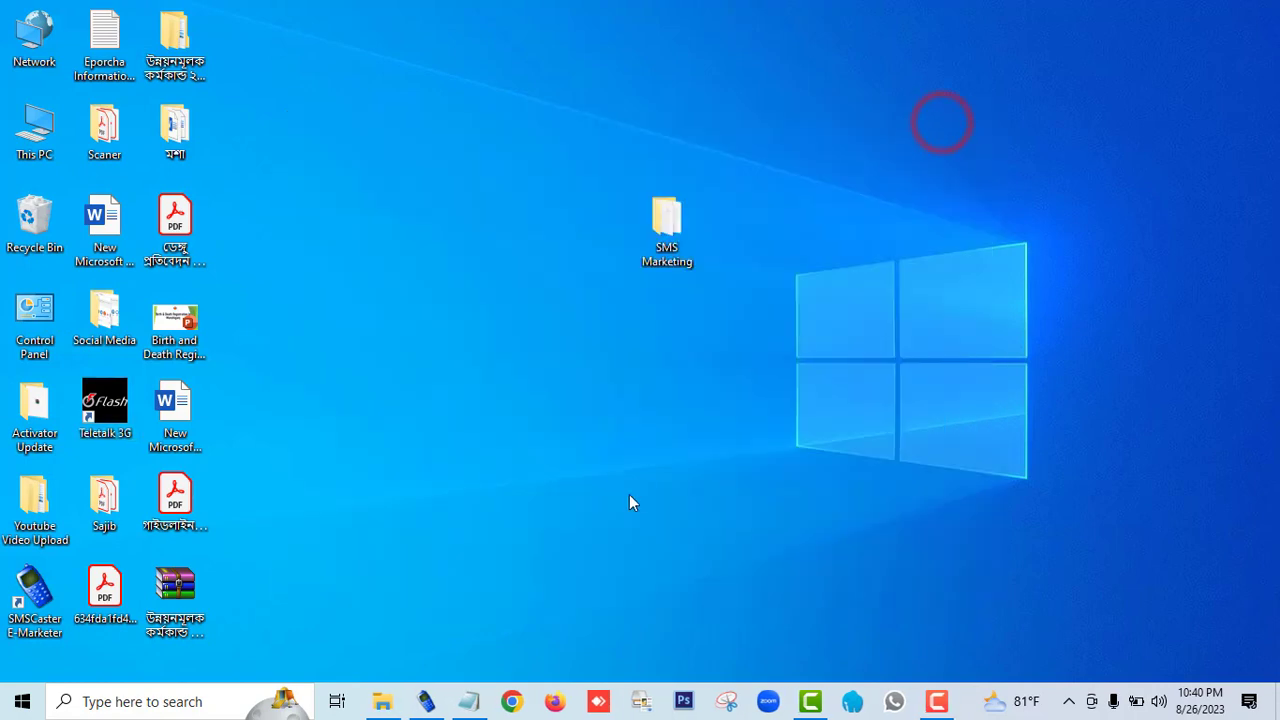
Step: Switch to SMSCaster E-Marketer and update the phone information for all COM ports
{"action": "left_click", "coordinate": [426, 701]}
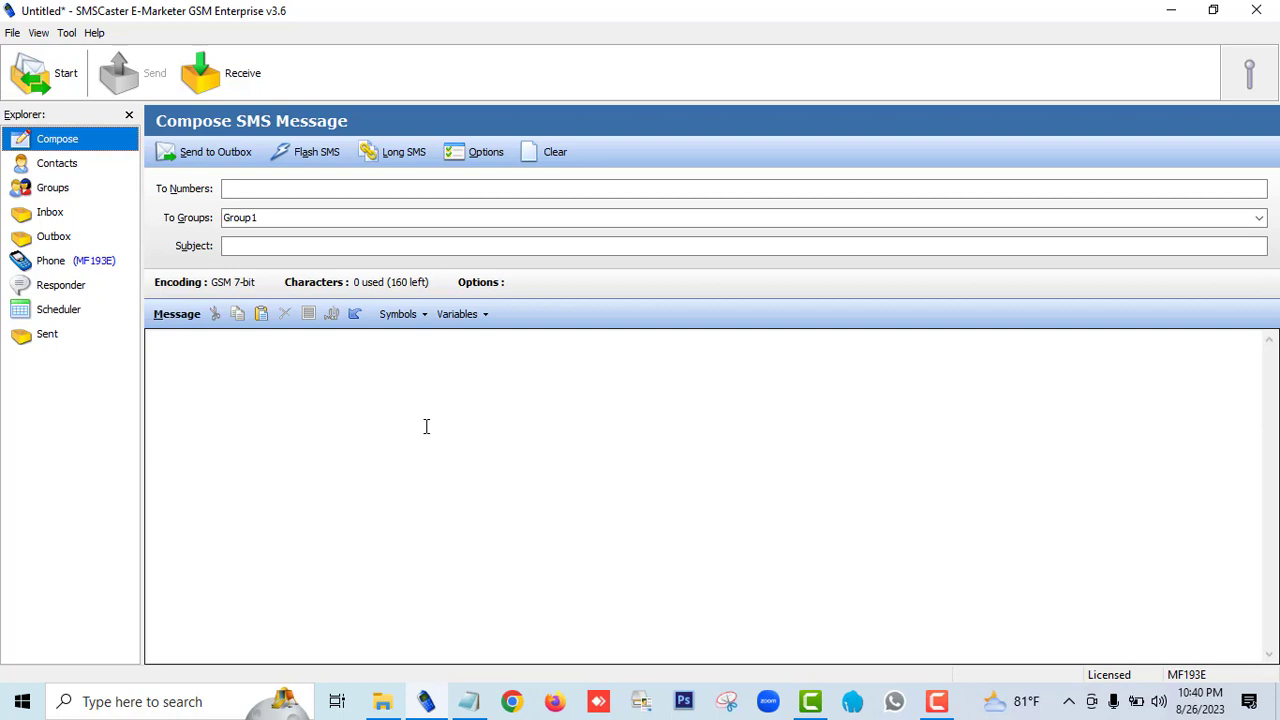
{"action": "left_click", "coordinate": [57, 266]}
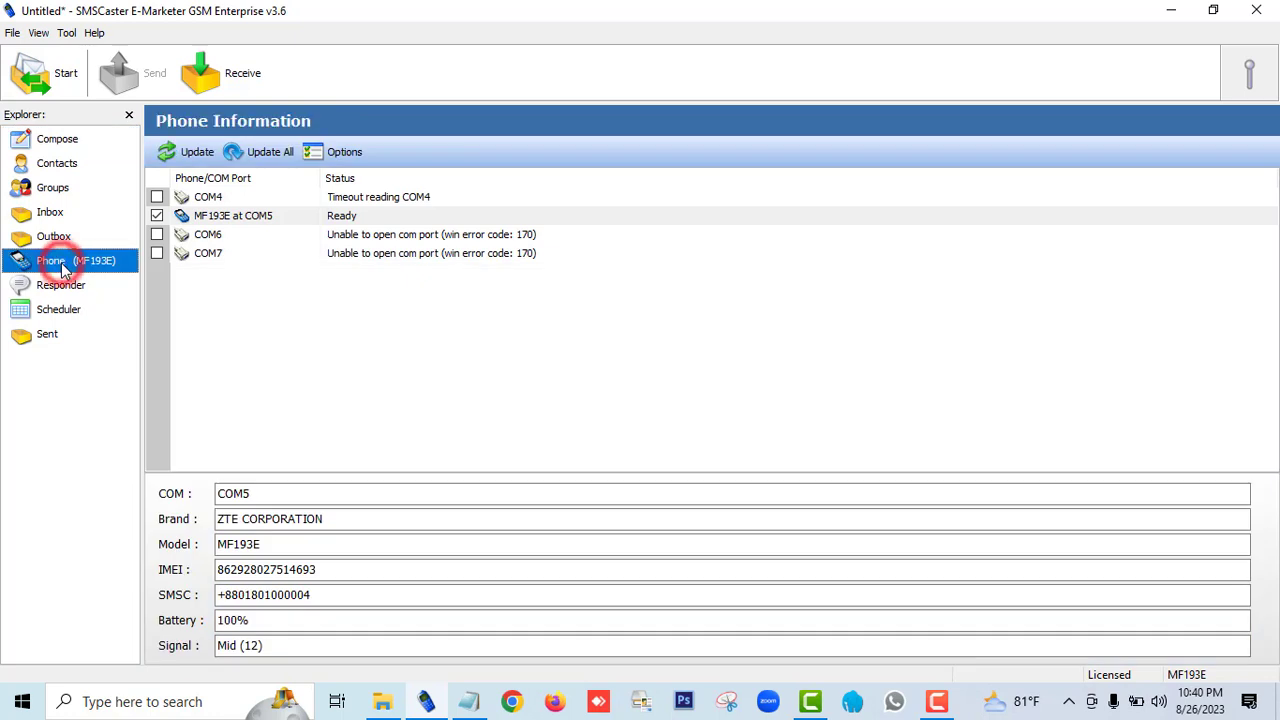
{"action": "left_click", "coordinate": [270, 151]}
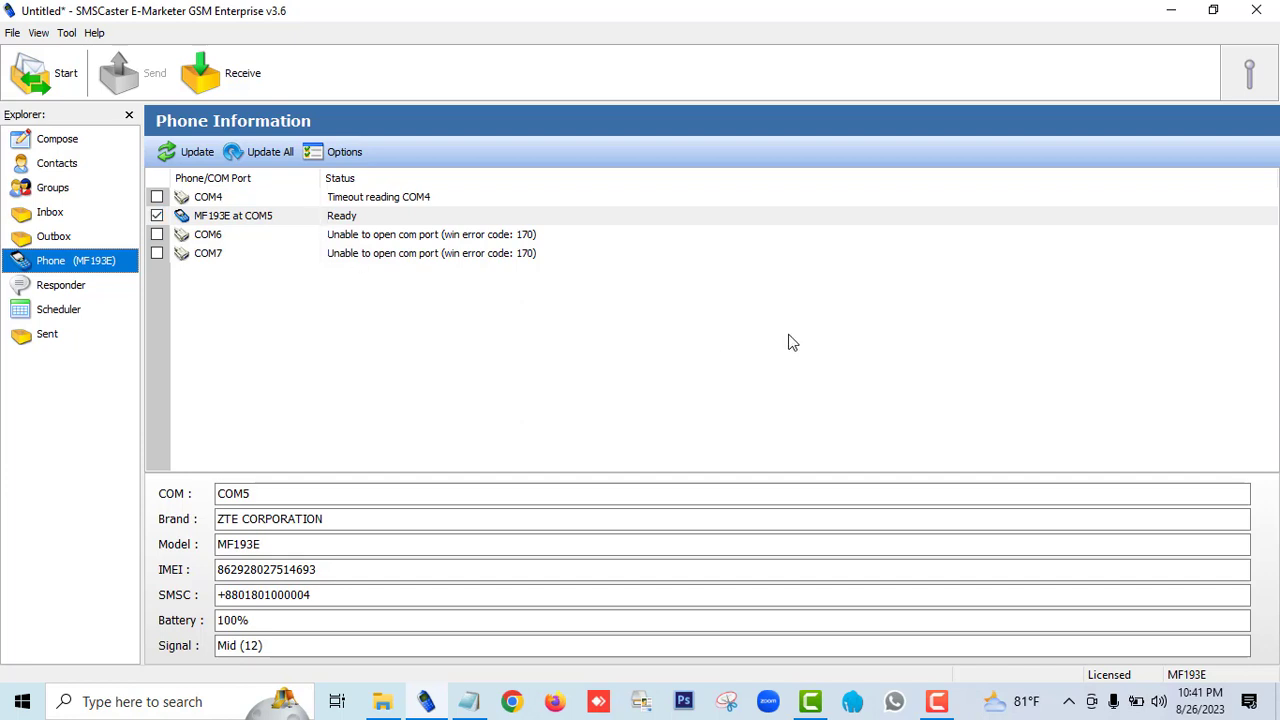
Step: Paste the CCTV camera offer text from SMS Text.txt into the body of a new SMS message
{"action": "left_click", "coordinate": [57, 142]}
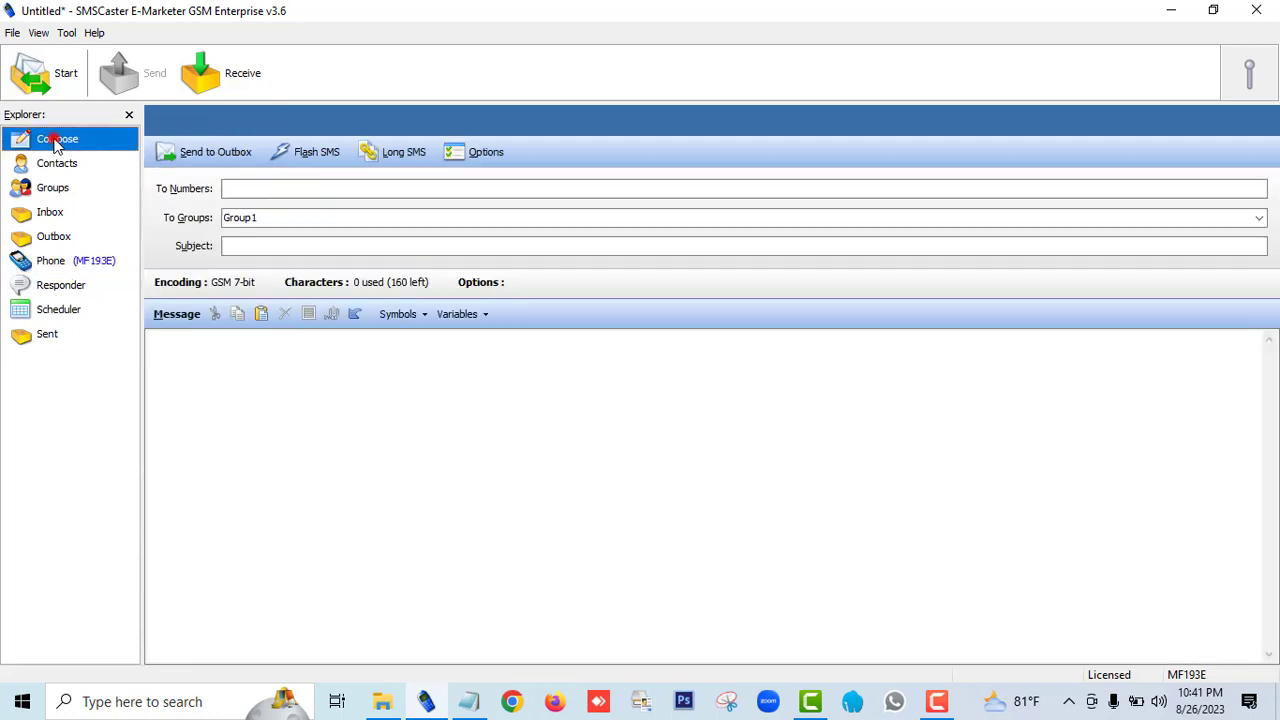
{"action": "left_click", "coordinate": [179, 346]}
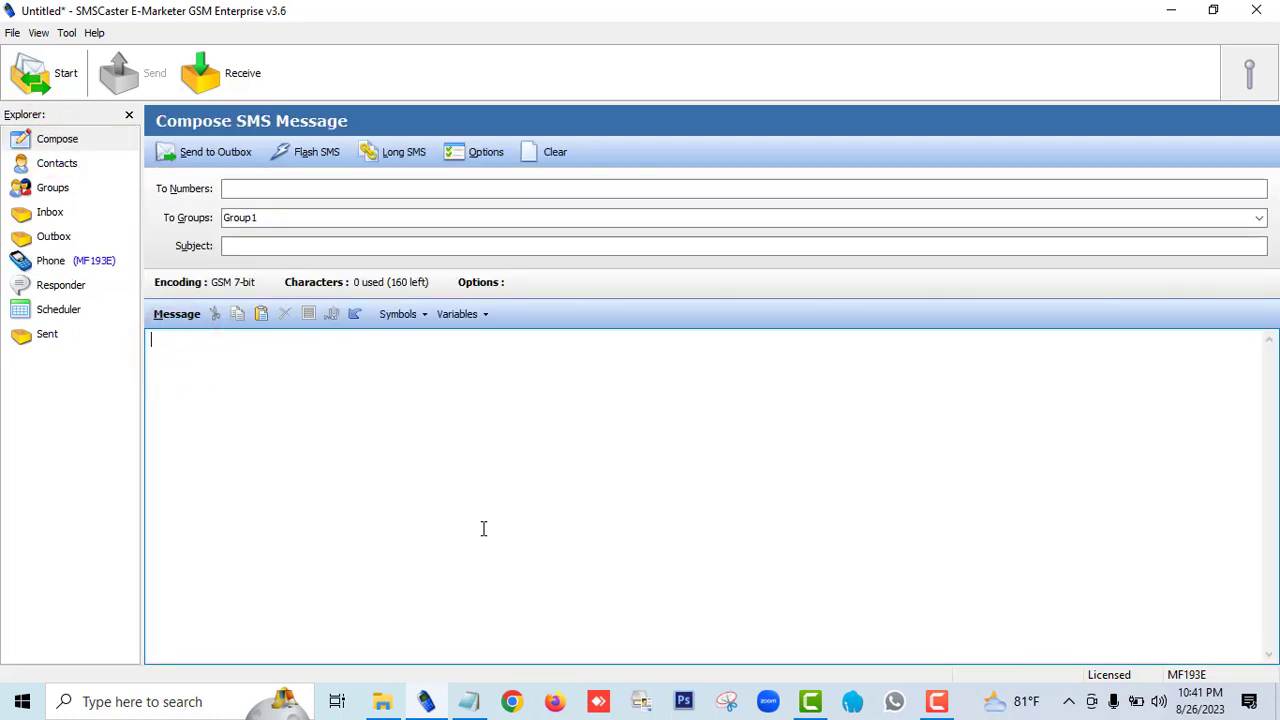
{"action": "left_click", "coordinate": [469, 701]}
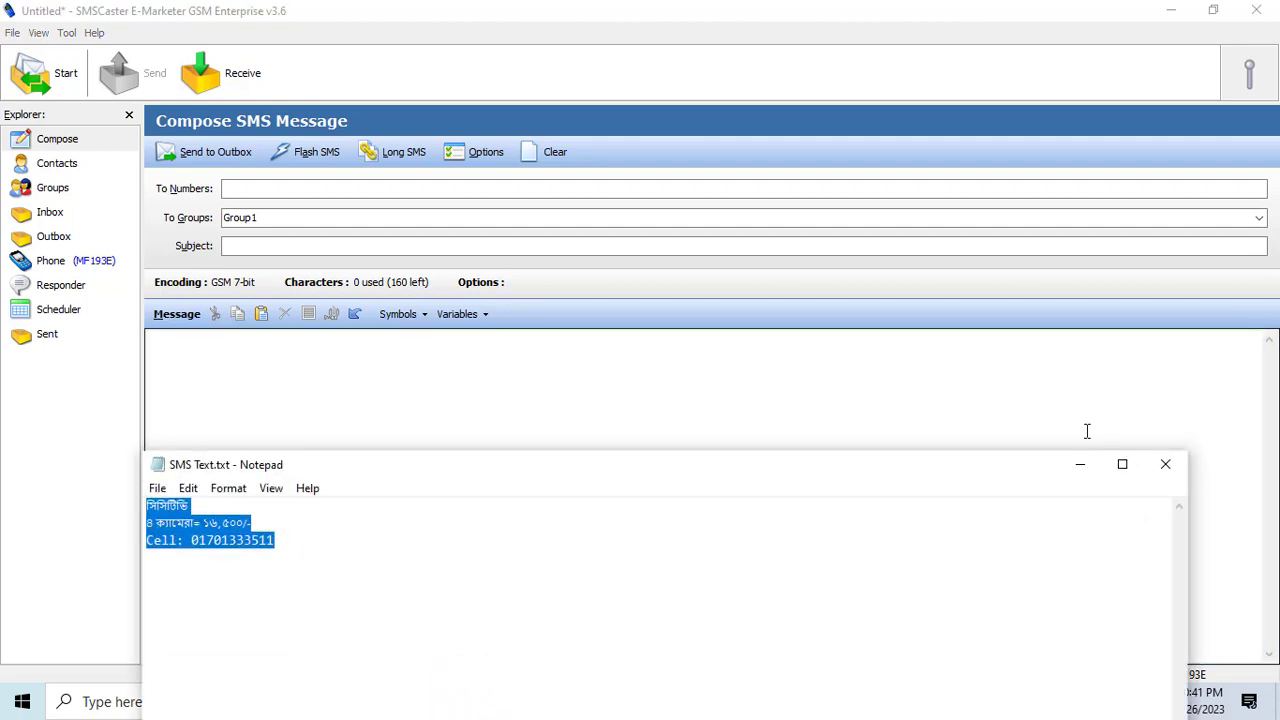
{"action": "left_click", "coordinate": [1080, 464]}
{"action": "right_click", "coordinate": [295, 385]}
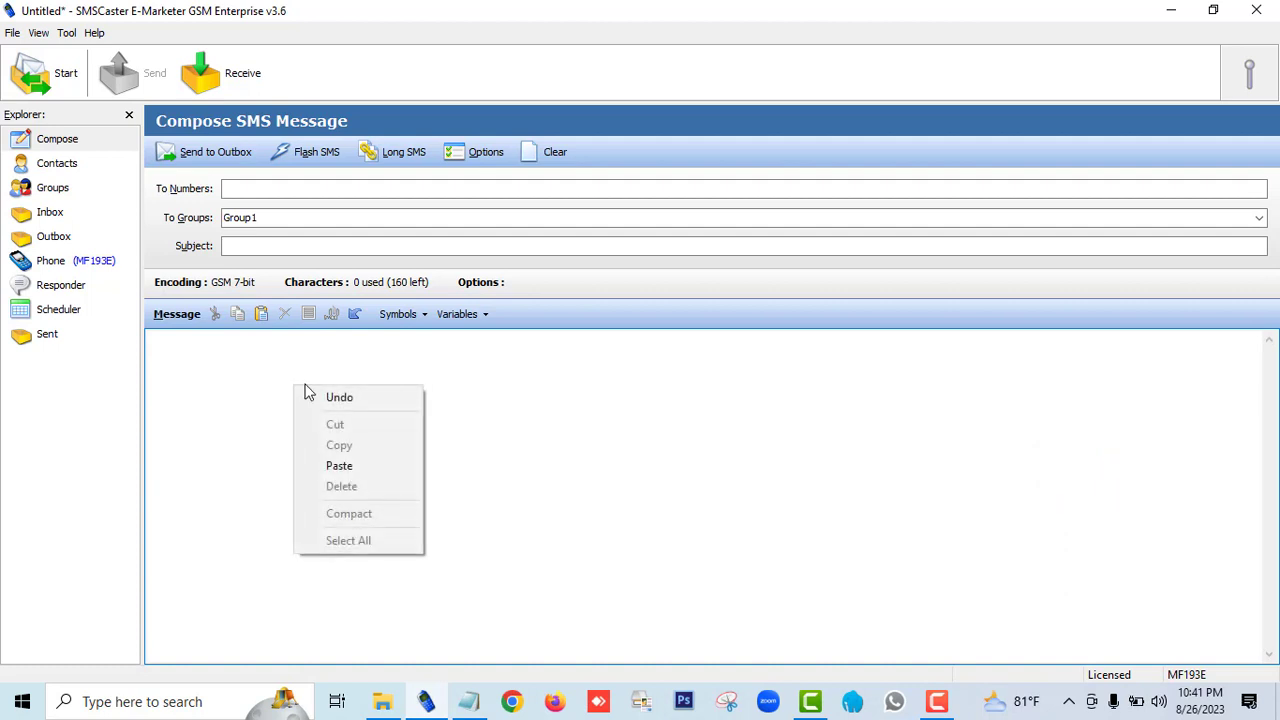
{"action": "left_click", "coordinate": [349, 466]}
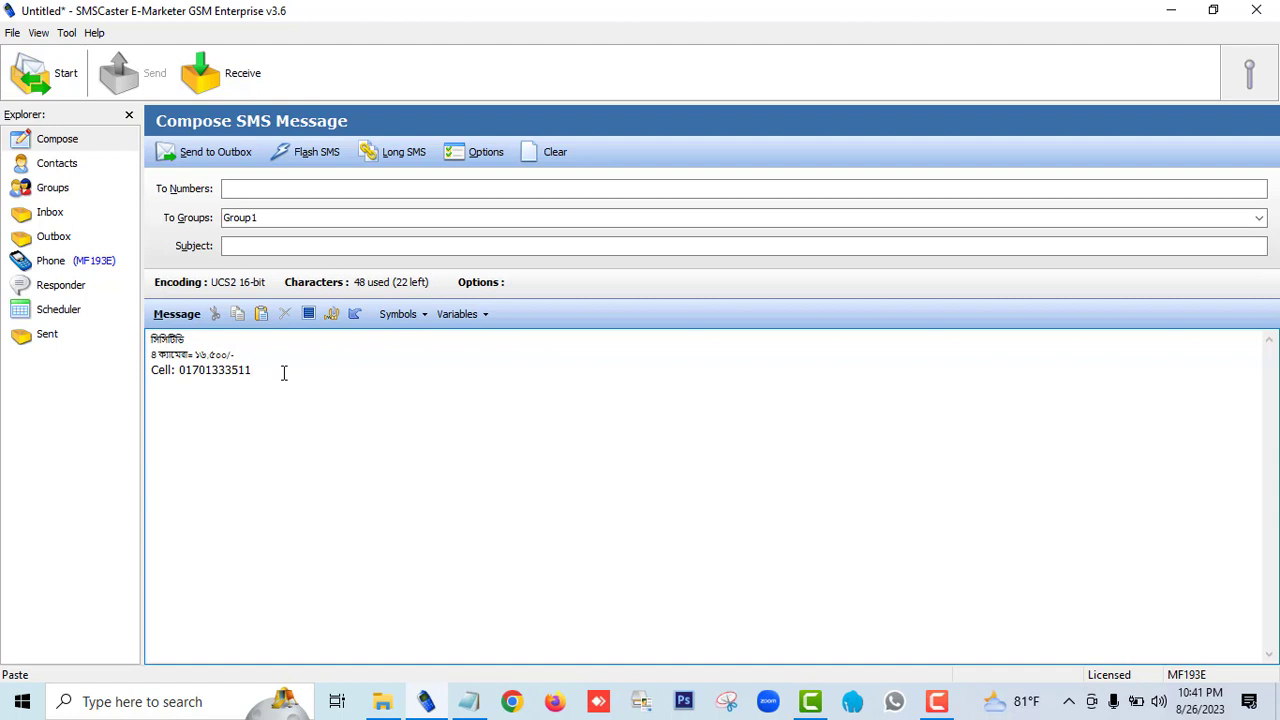
Step: Start a contacts import and choose SMS Number.txt from the SMS Marketing folder as the source file
{"action": "left_click", "coordinate": [70, 168]}
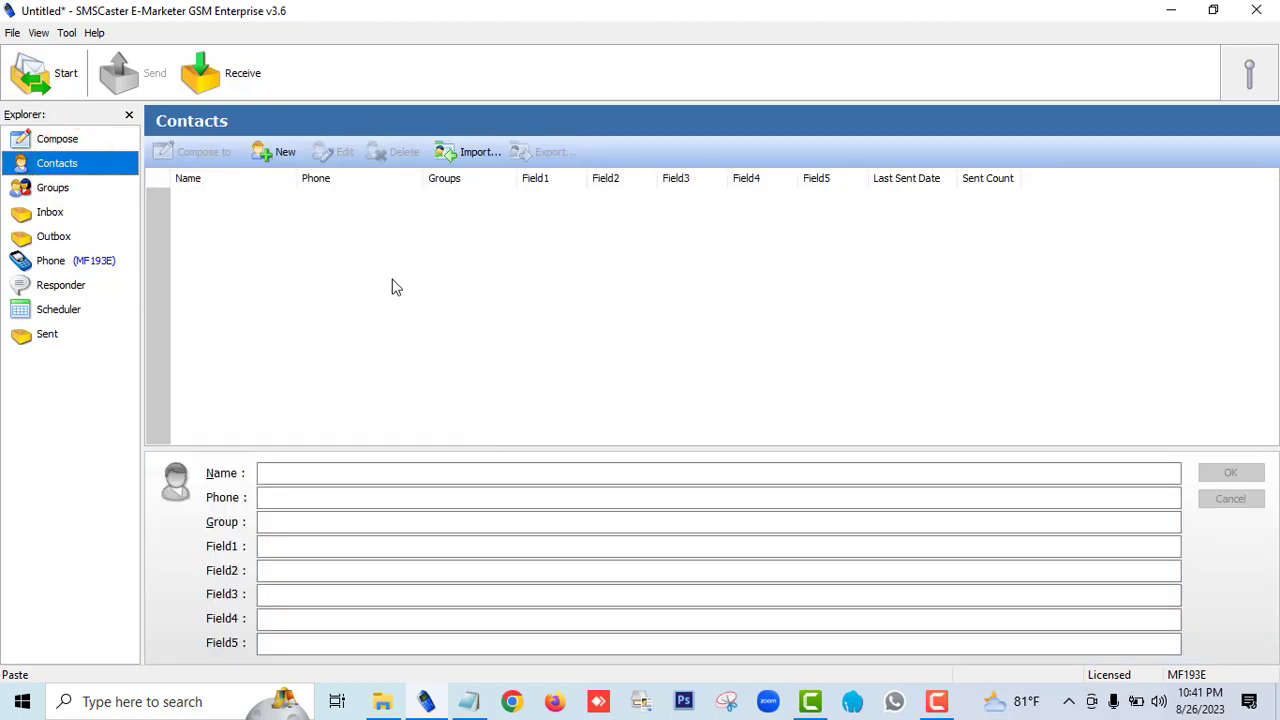
{"action": "left_click", "coordinate": [476, 153]}
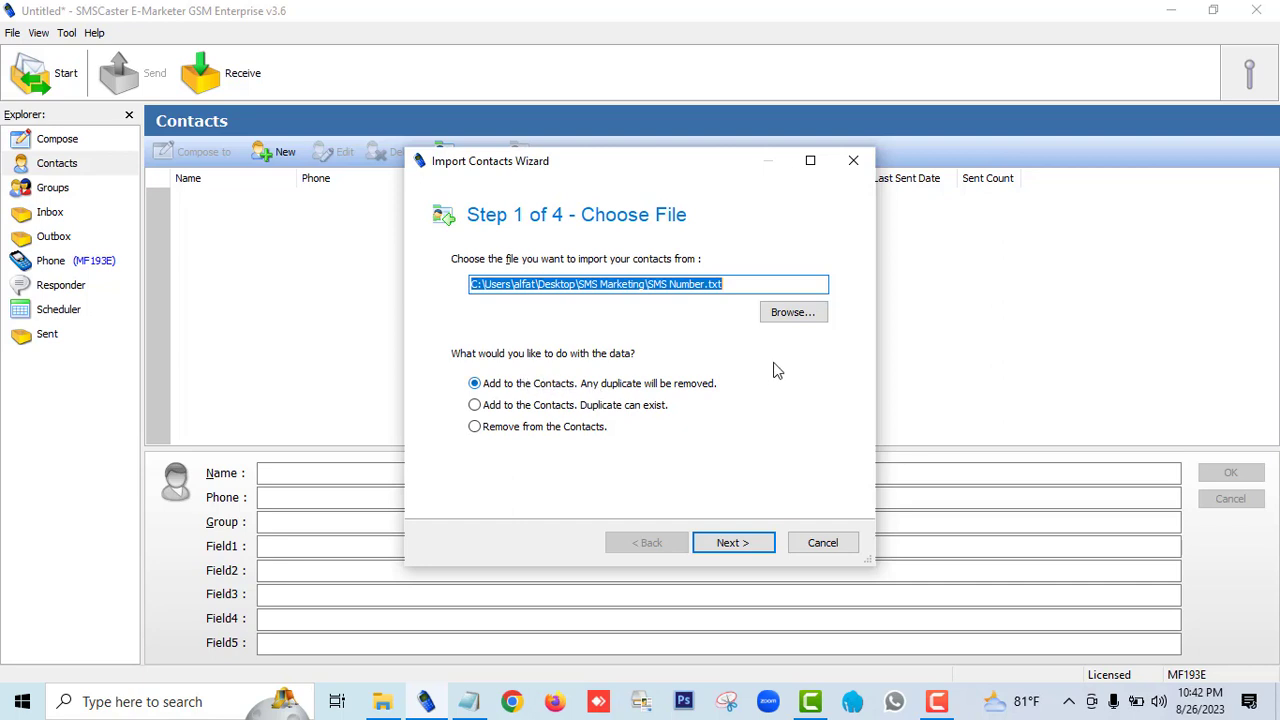
{"action": "left_click", "coordinate": [790, 312]}
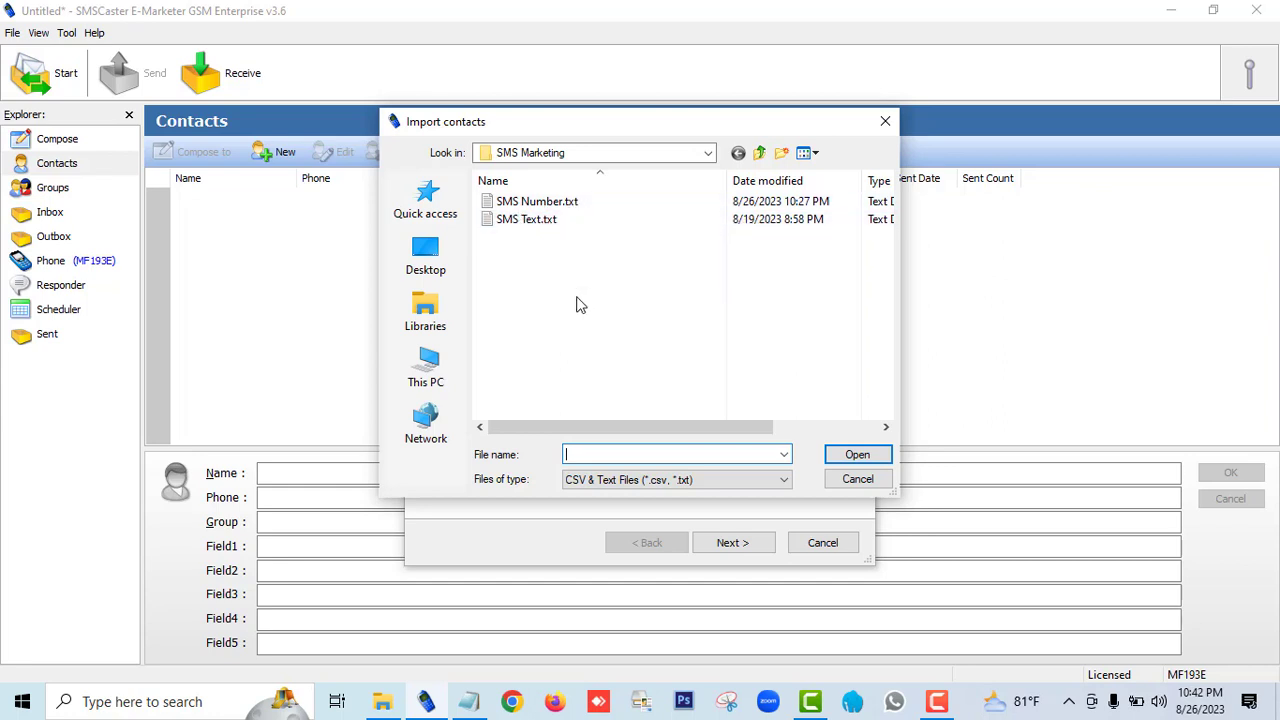
{"action": "left_click", "coordinate": [540, 203]}
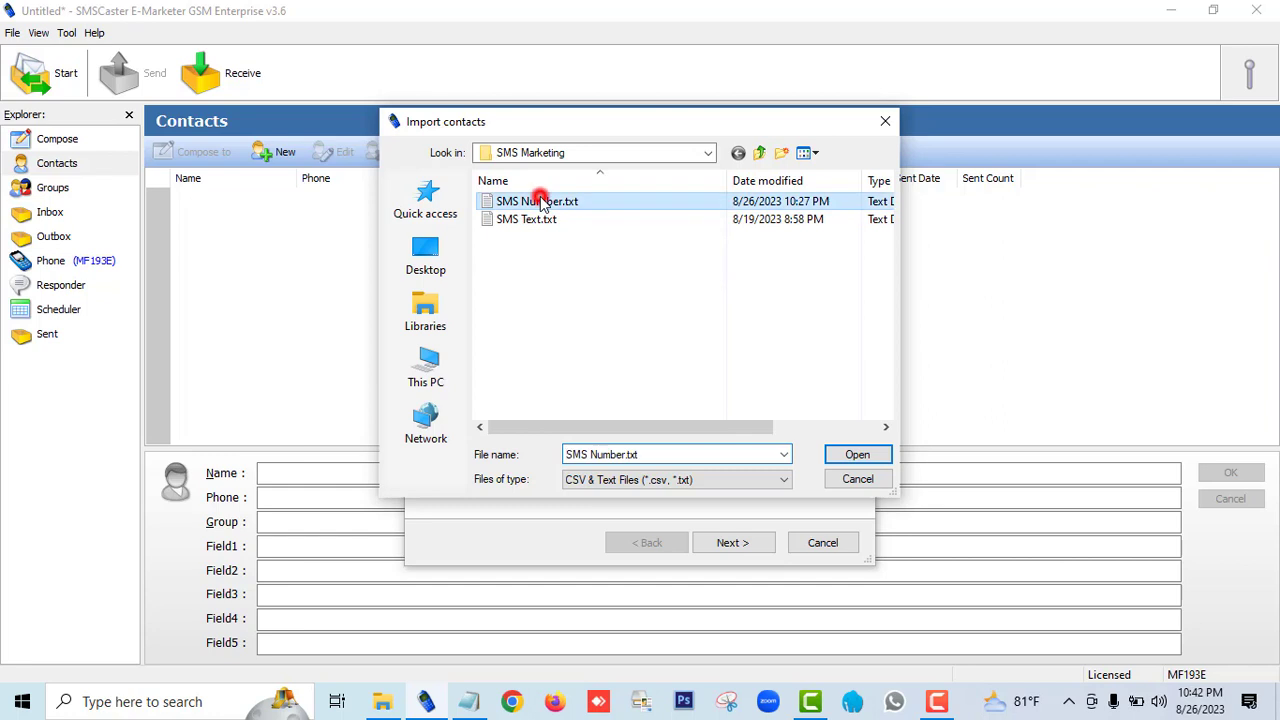
{"action": "left_click", "coordinate": [857, 455]}
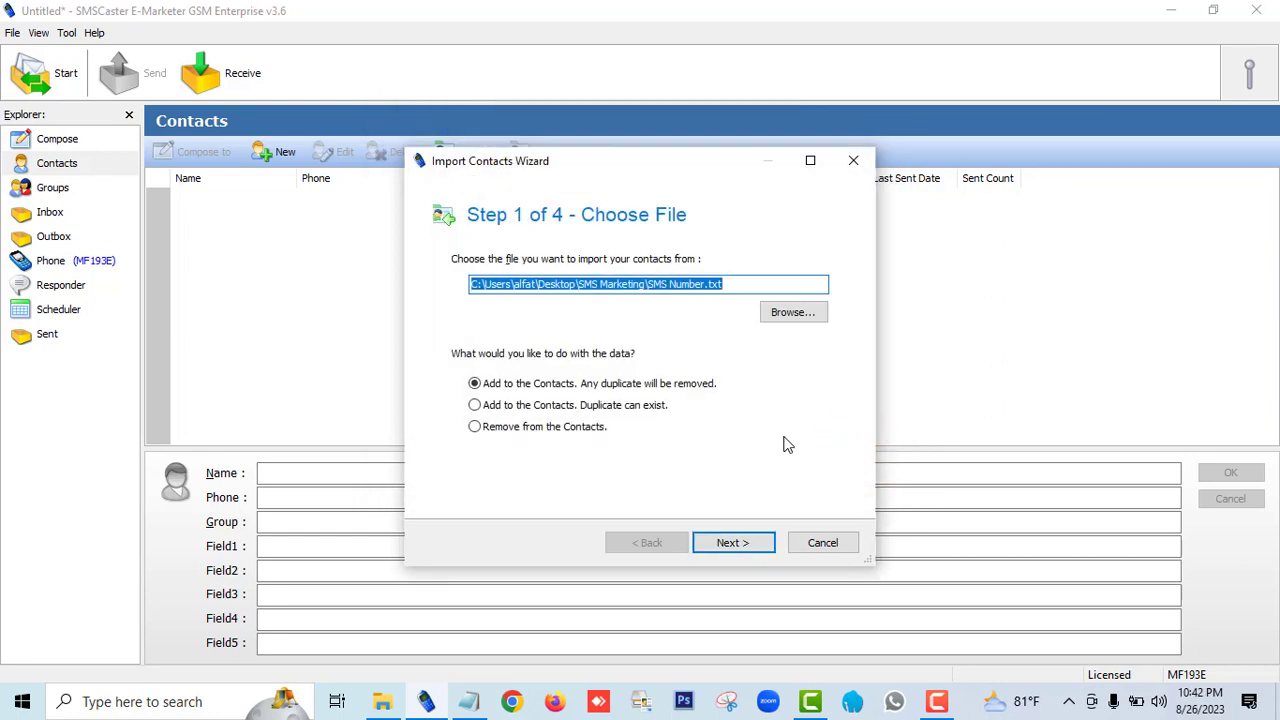
Step: Complete the contacts import with duplicate removal, starting at row 1 and using the comma field separator
{"action": "left_click", "coordinate": [734, 546]}
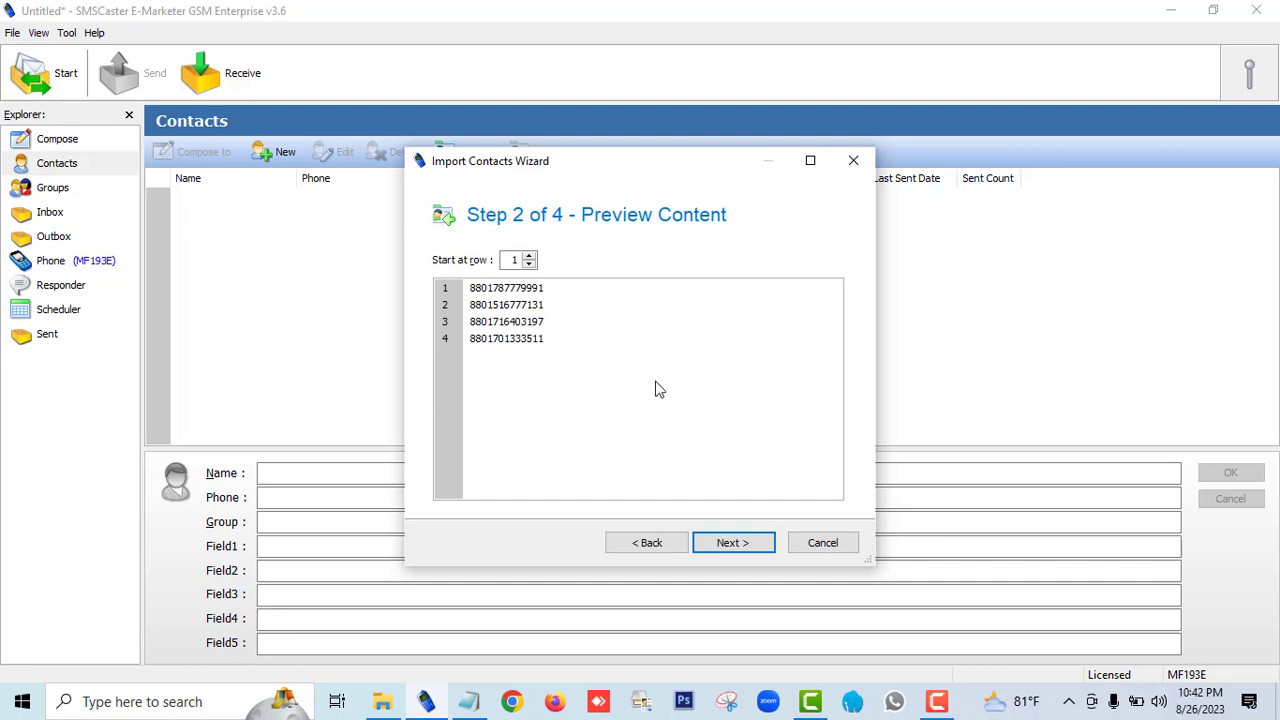
{"action": "left_click", "coordinate": [738, 546]}
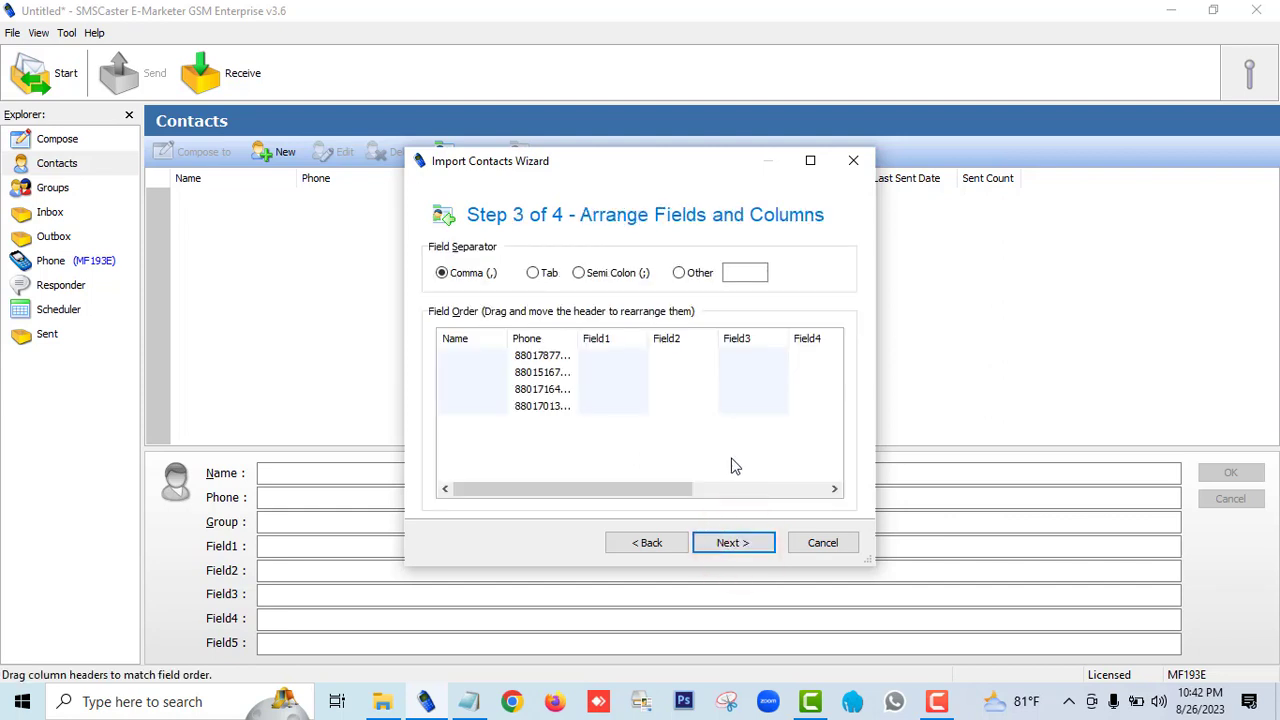
{"action": "left_click", "coordinate": [745, 546]}
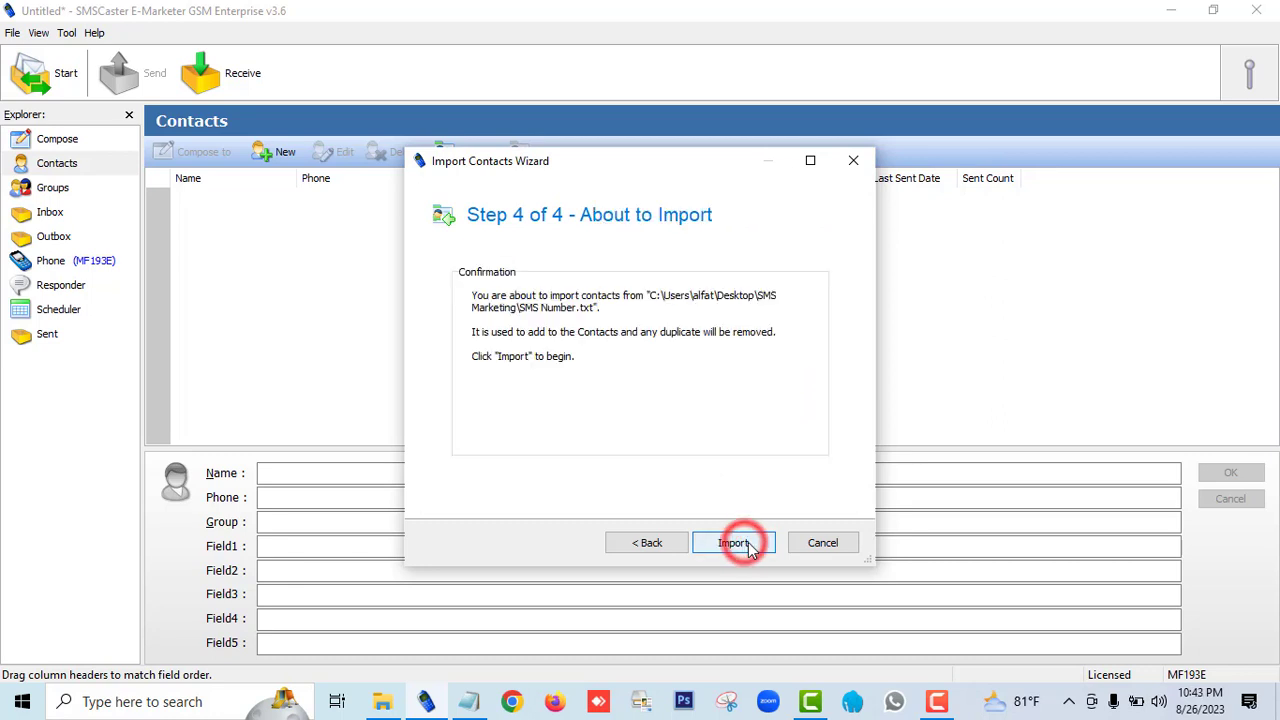
{"action": "left_click", "coordinate": [745, 546]}
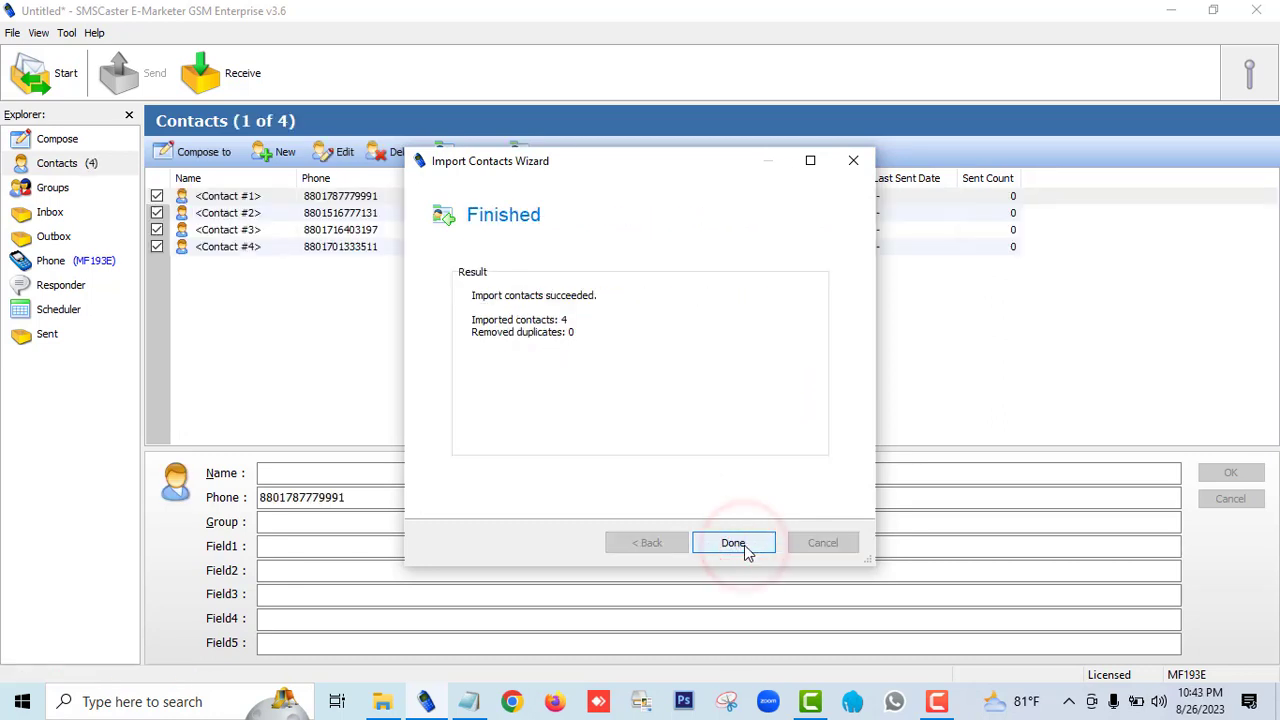
{"action": "left_click", "coordinate": [733, 543]}
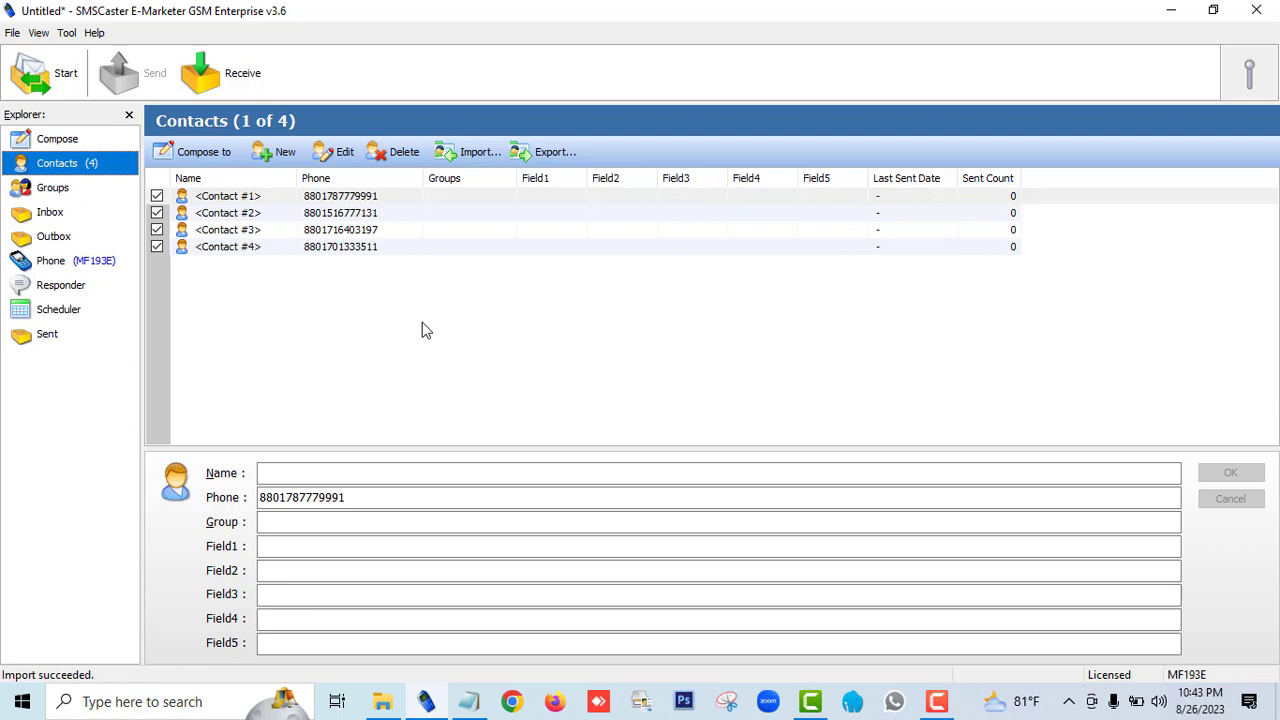
Step: Create a contact group named Group1 containing all the imported contacts
{"action": "left_click", "coordinate": [53, 189]}
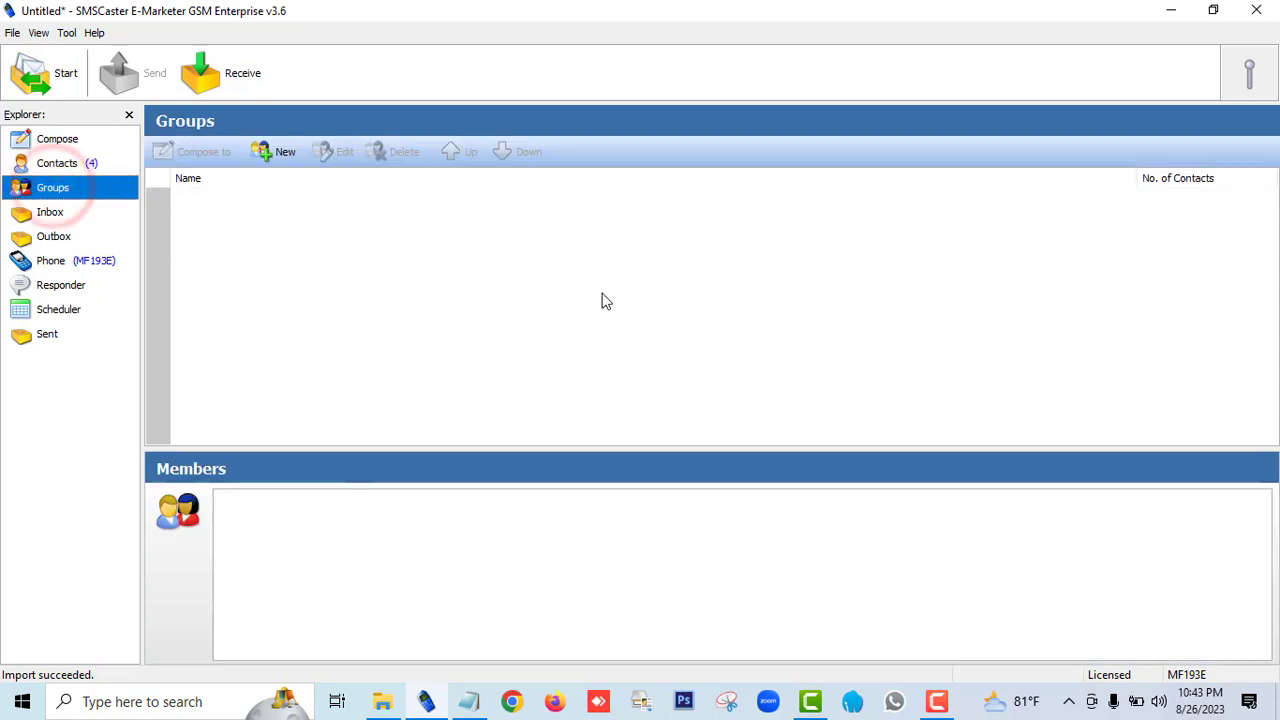
{"action": "left_click", "coordinate": [284, 151]}
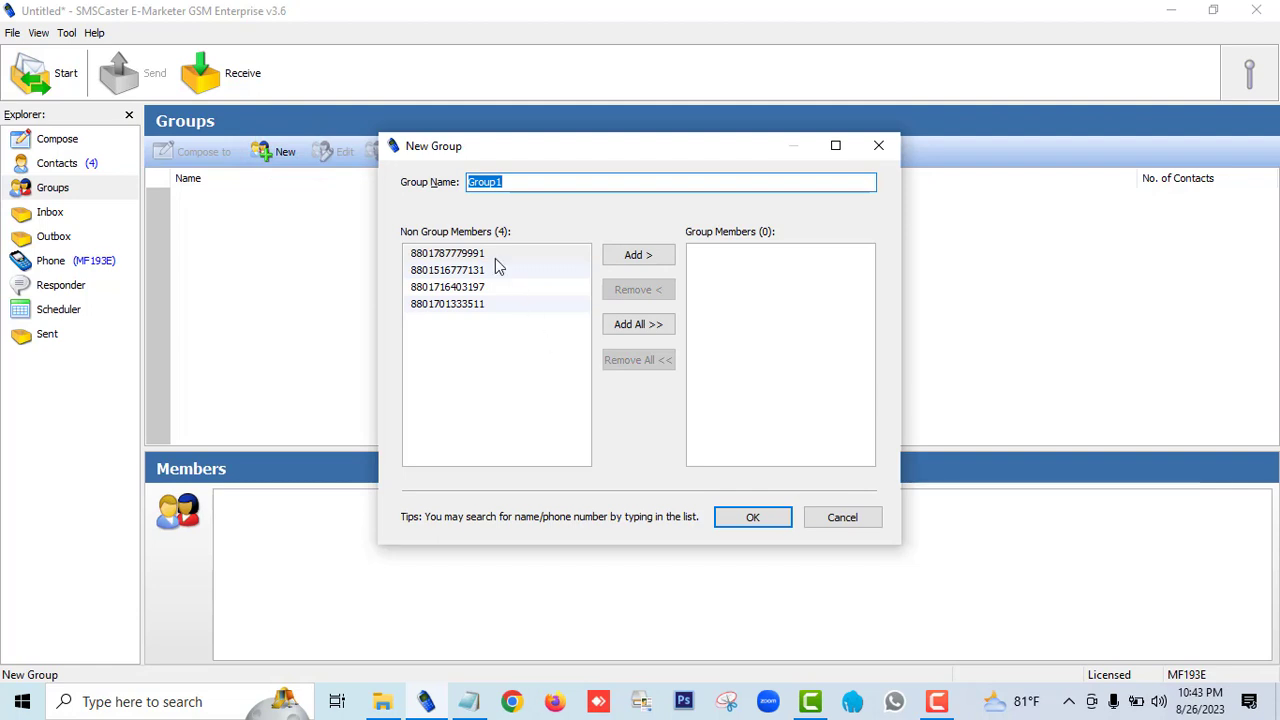
{"action": "left_click", "coordinate": [519, 182]}
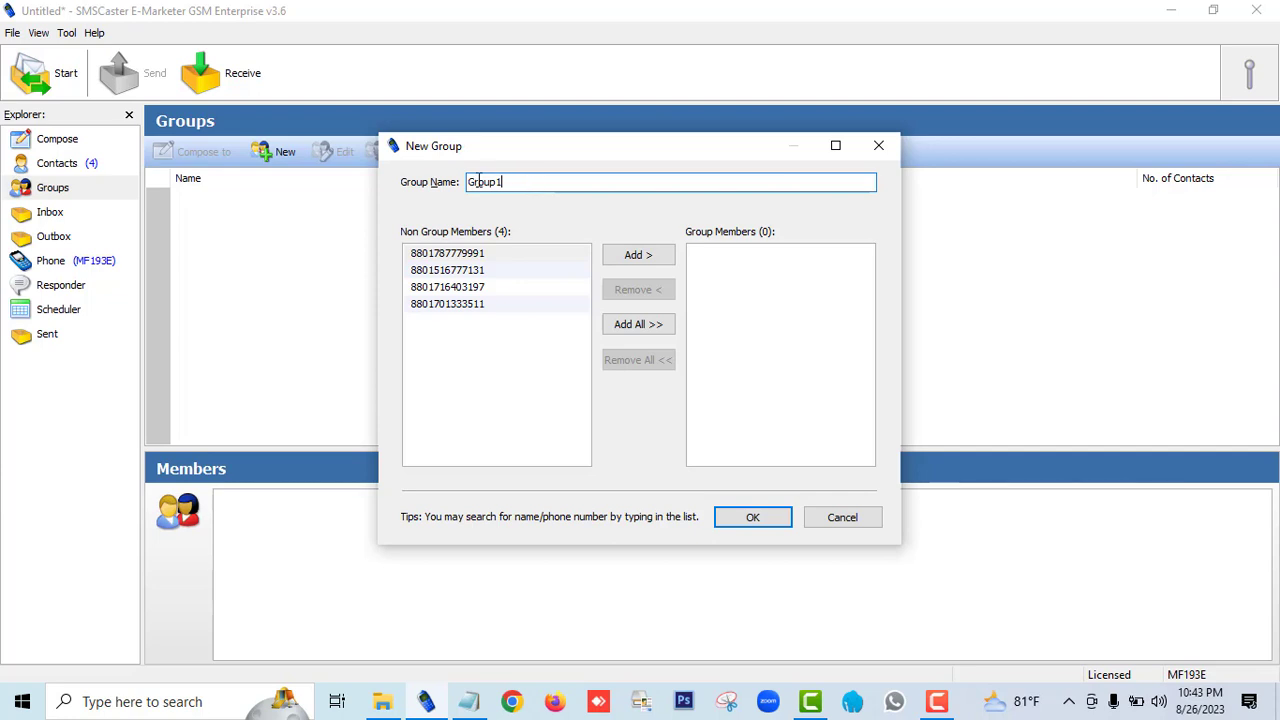
{"action": "left_click", "coordinate": [647, 327]}
{"action": "left_click", "coordinate": [753, 517]}
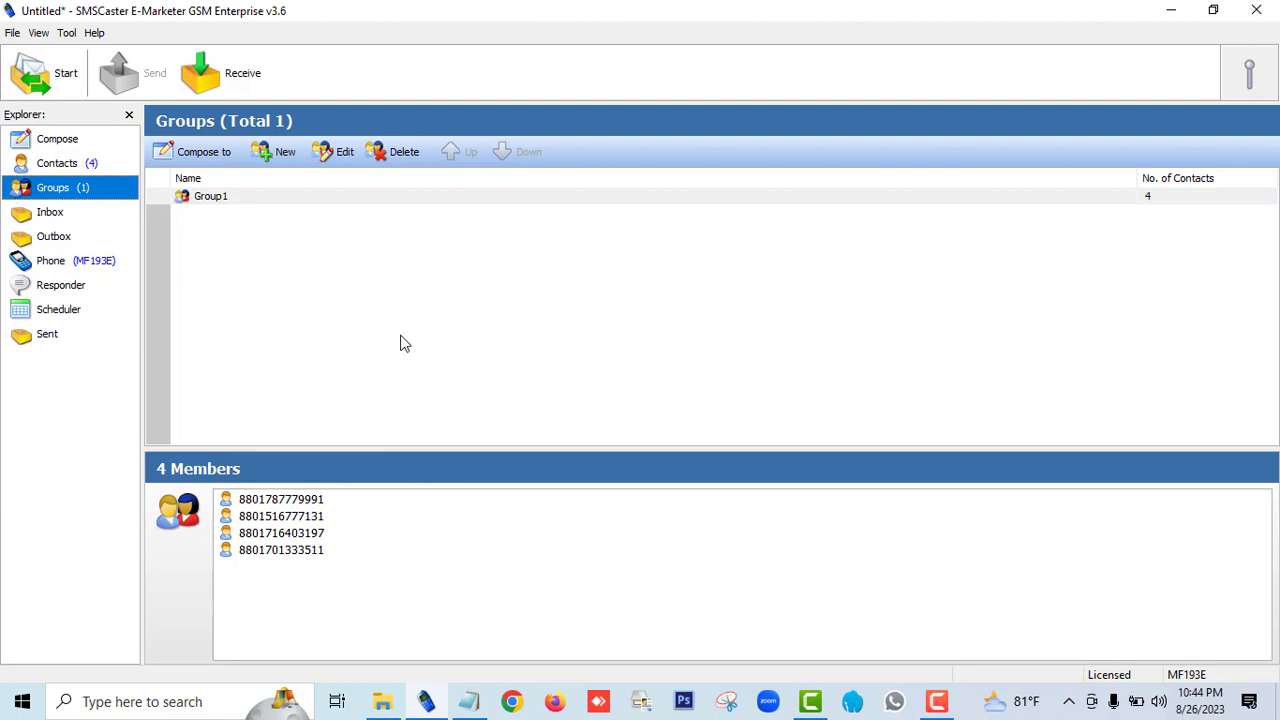
Step: Address the composed message to Group1 and send it to all members through the outbox
{"action": "left_click", "coordinate": [57, 139]}
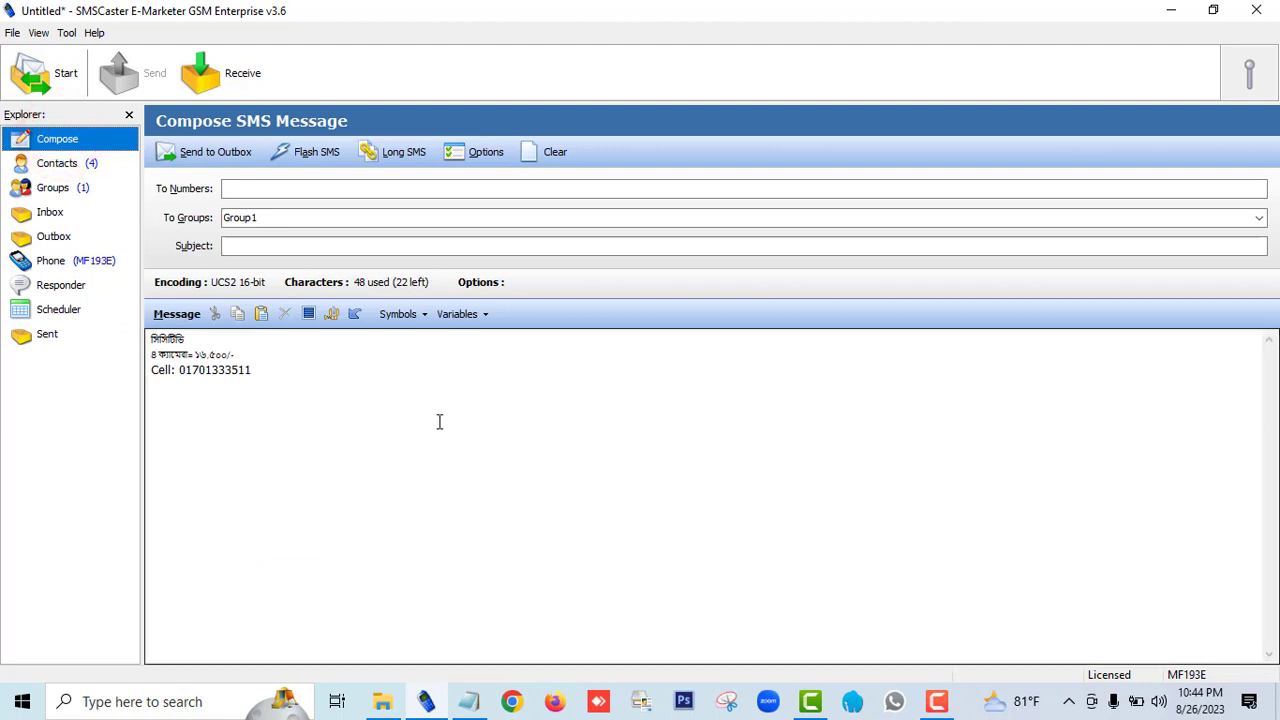
{"action": "left_click", "coordinate": [1258, 218]}
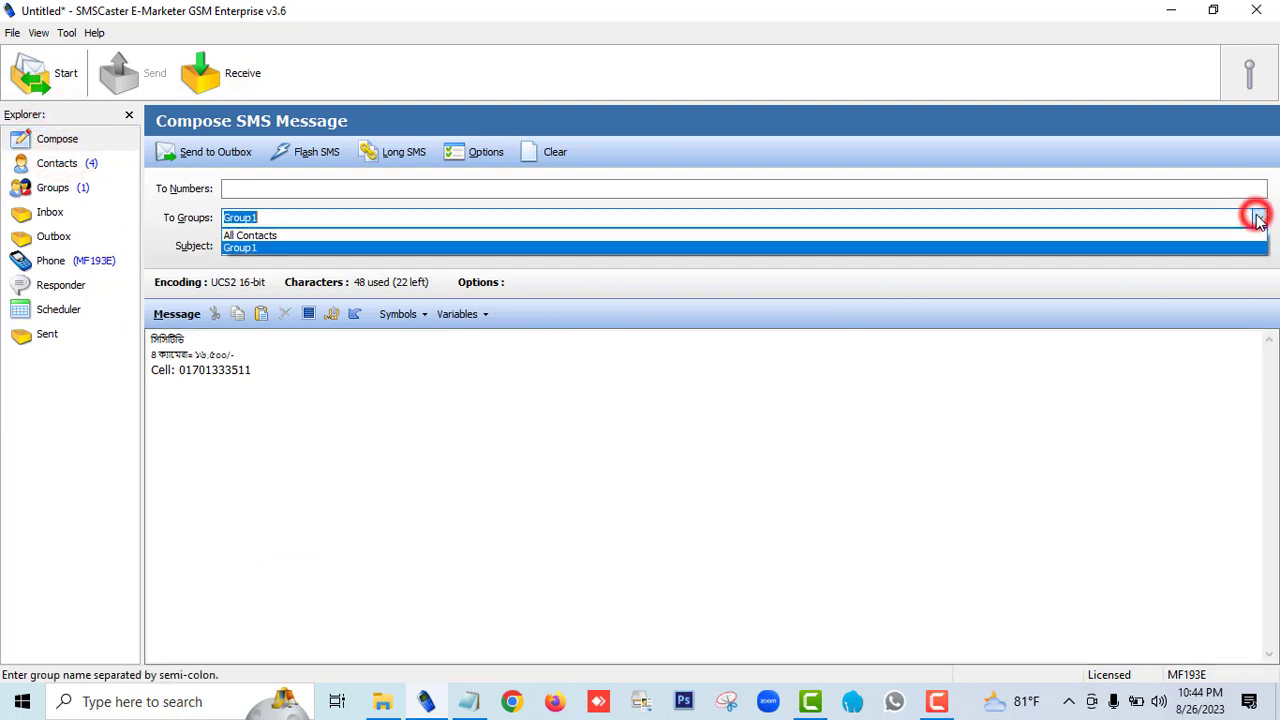
{"action": "left_click", "coordinate": [241, 248]}
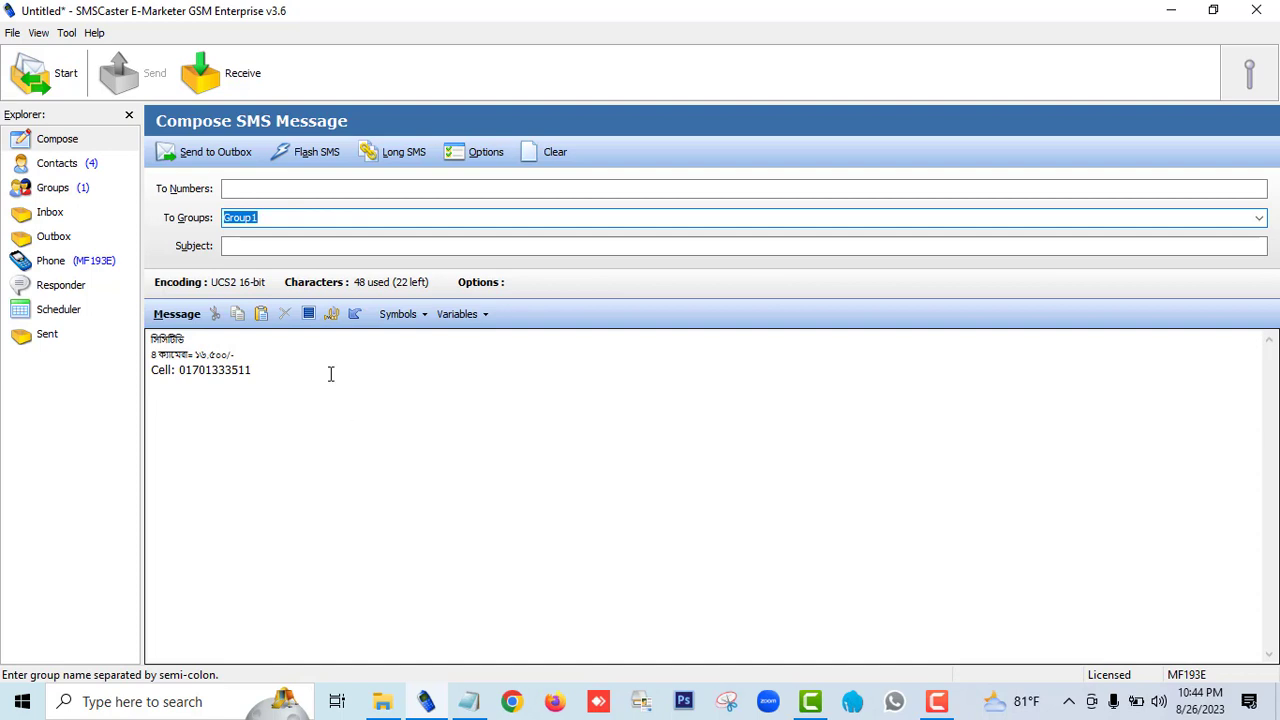
{"action": "left_click", "coordinate": [211, 156]}
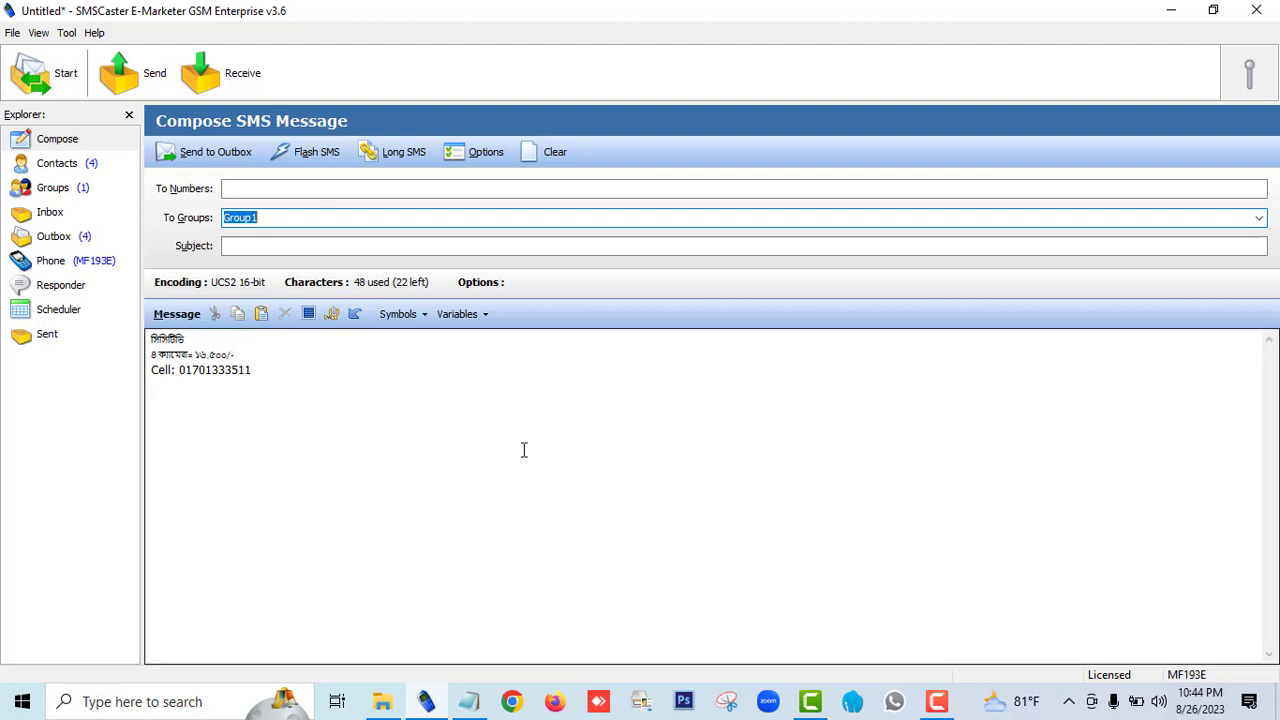
{"action": "left_click", "coordinate": [45, 73]}
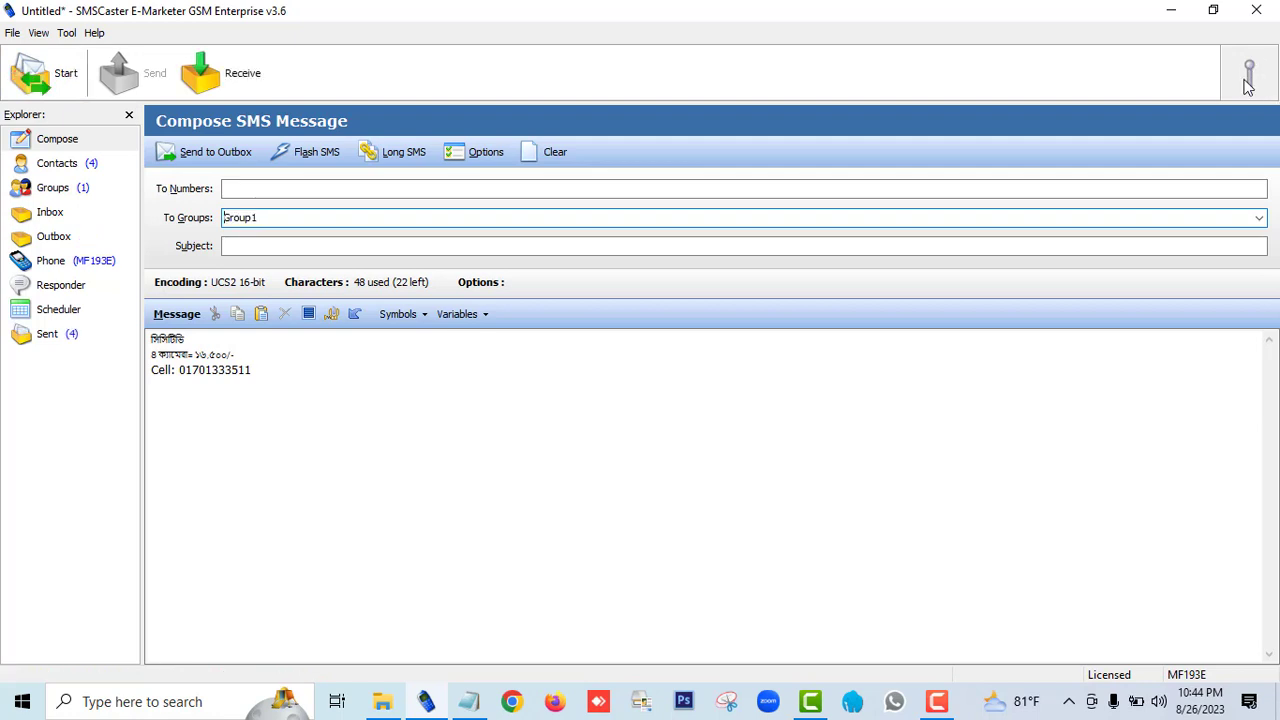
Step: Examine the sent messages and their delivery status for each recipient
{"action": "left_click", "coordinate": [48, 336]}
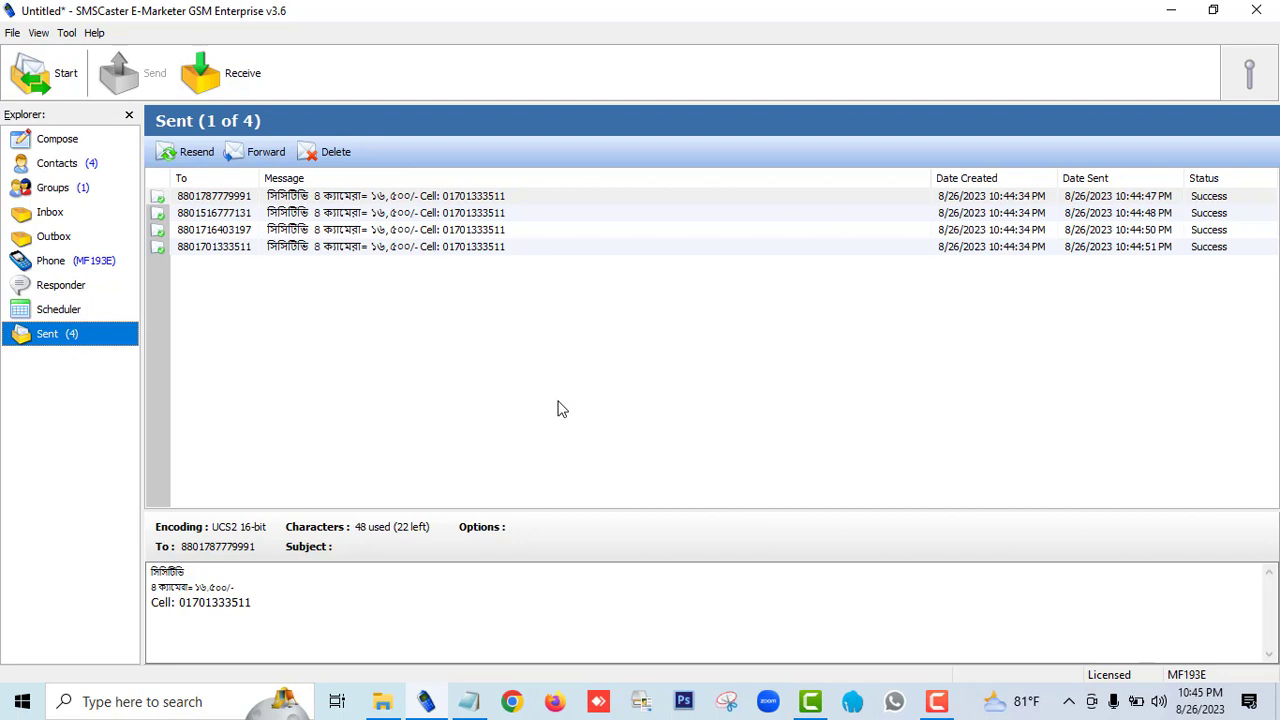
{"action": "left_click", "coordinate": [937, 701]}
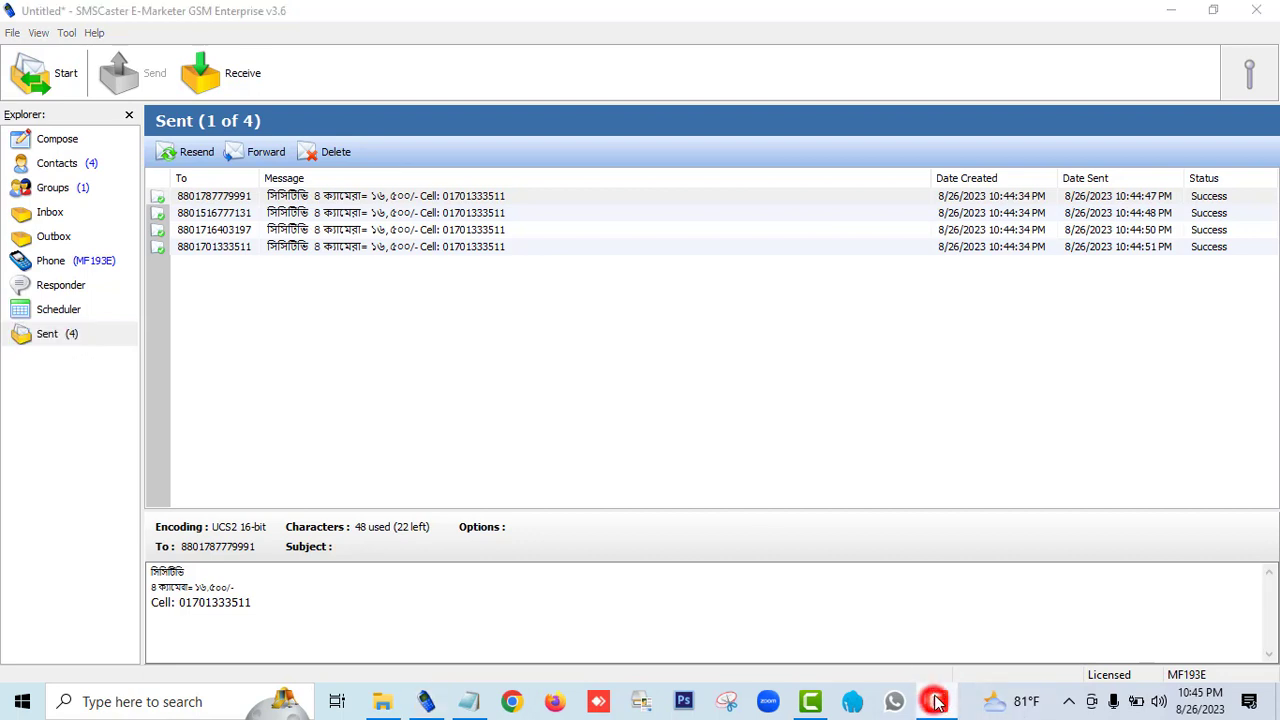